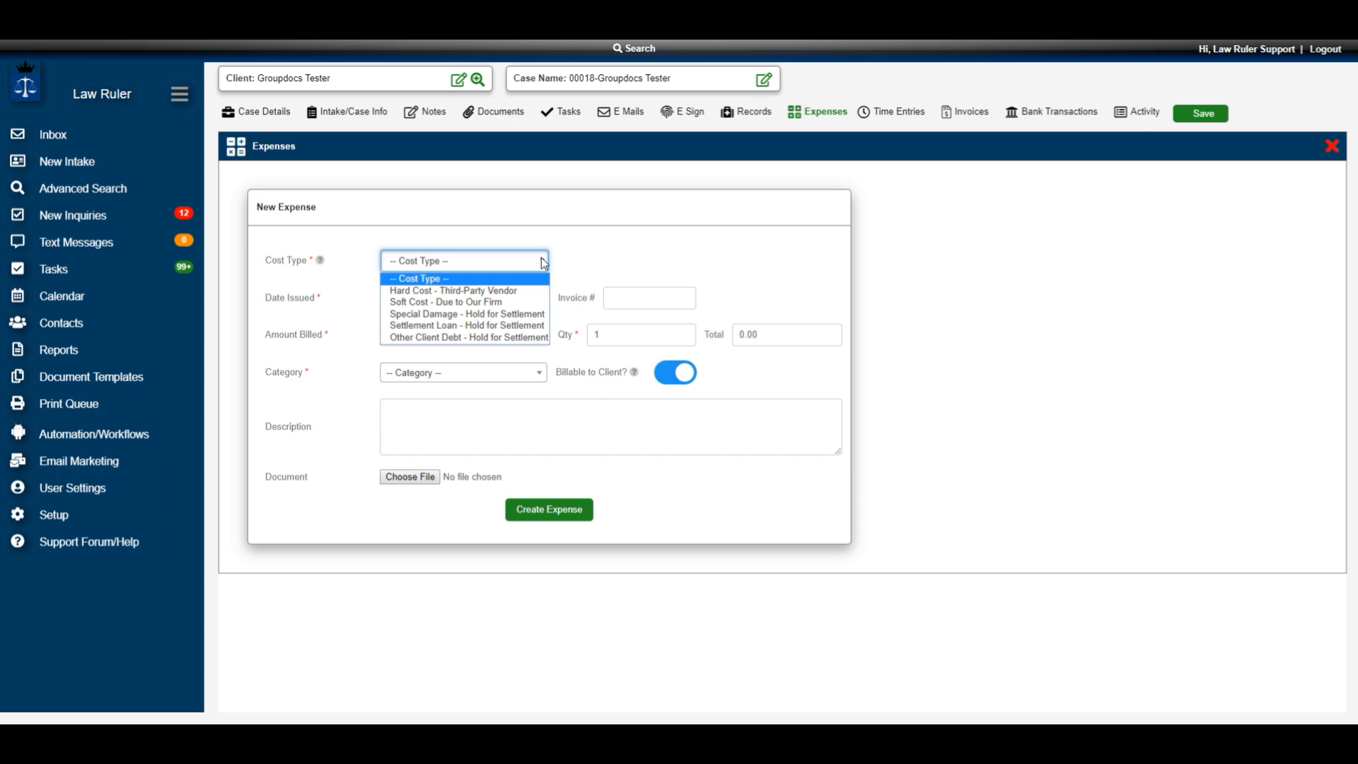
Set the new expense's cost type to Hard Cost - Third-Party Vendor
key(Down)
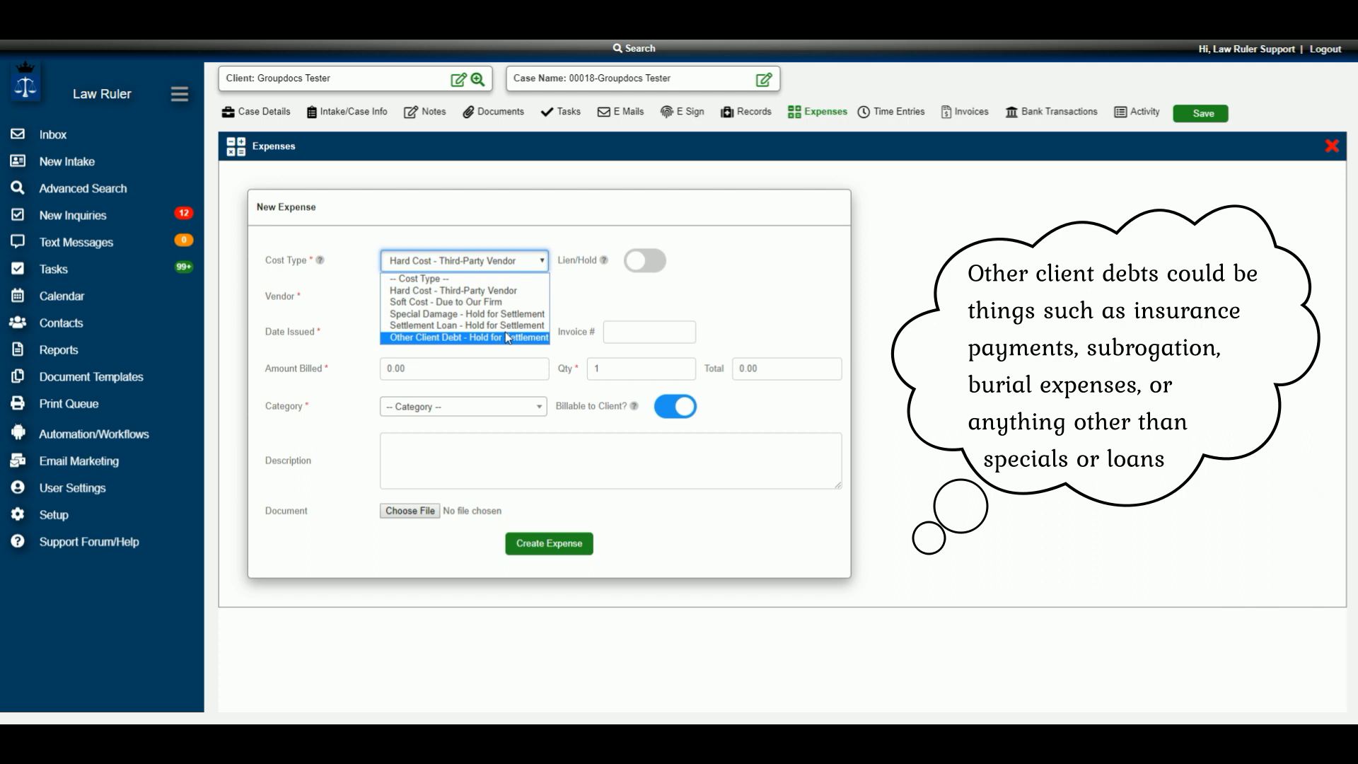
click(604, 275)
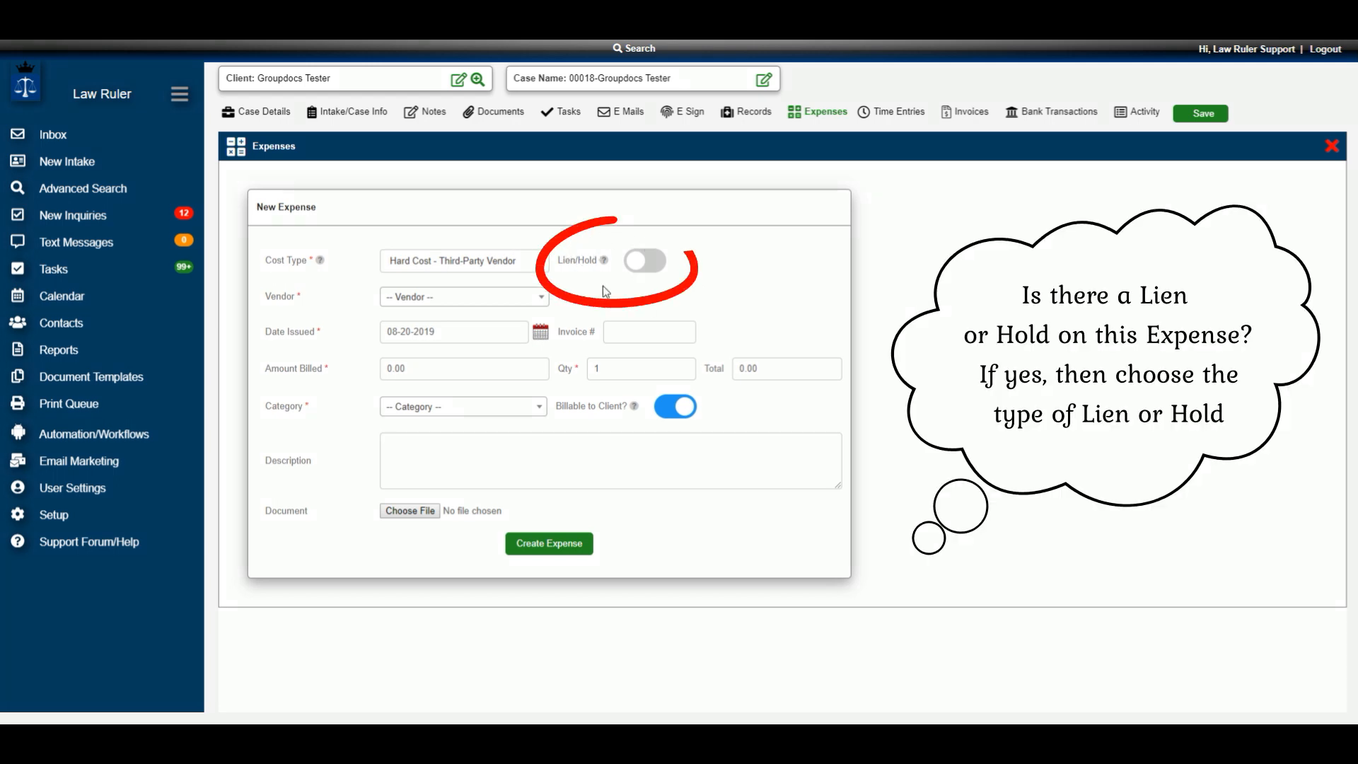
click(637, 268)
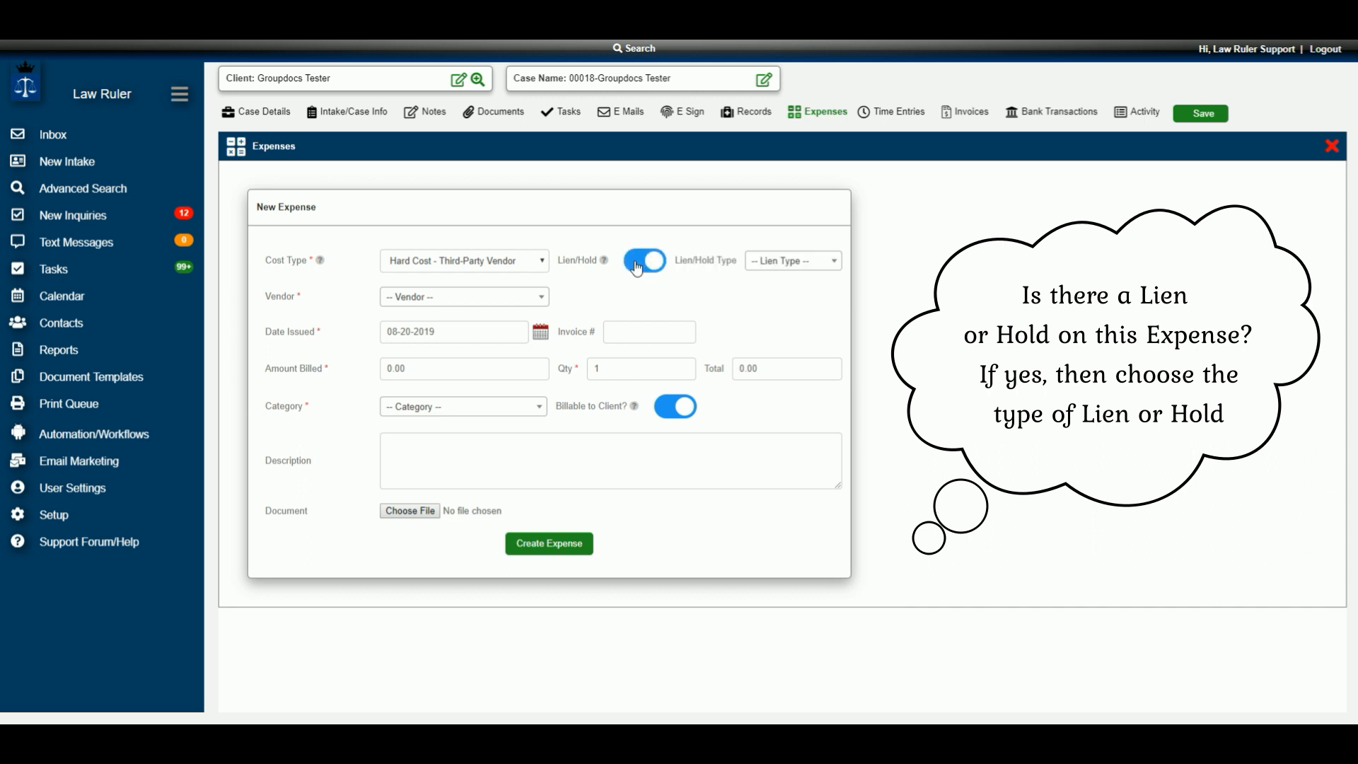
click(833, 264)
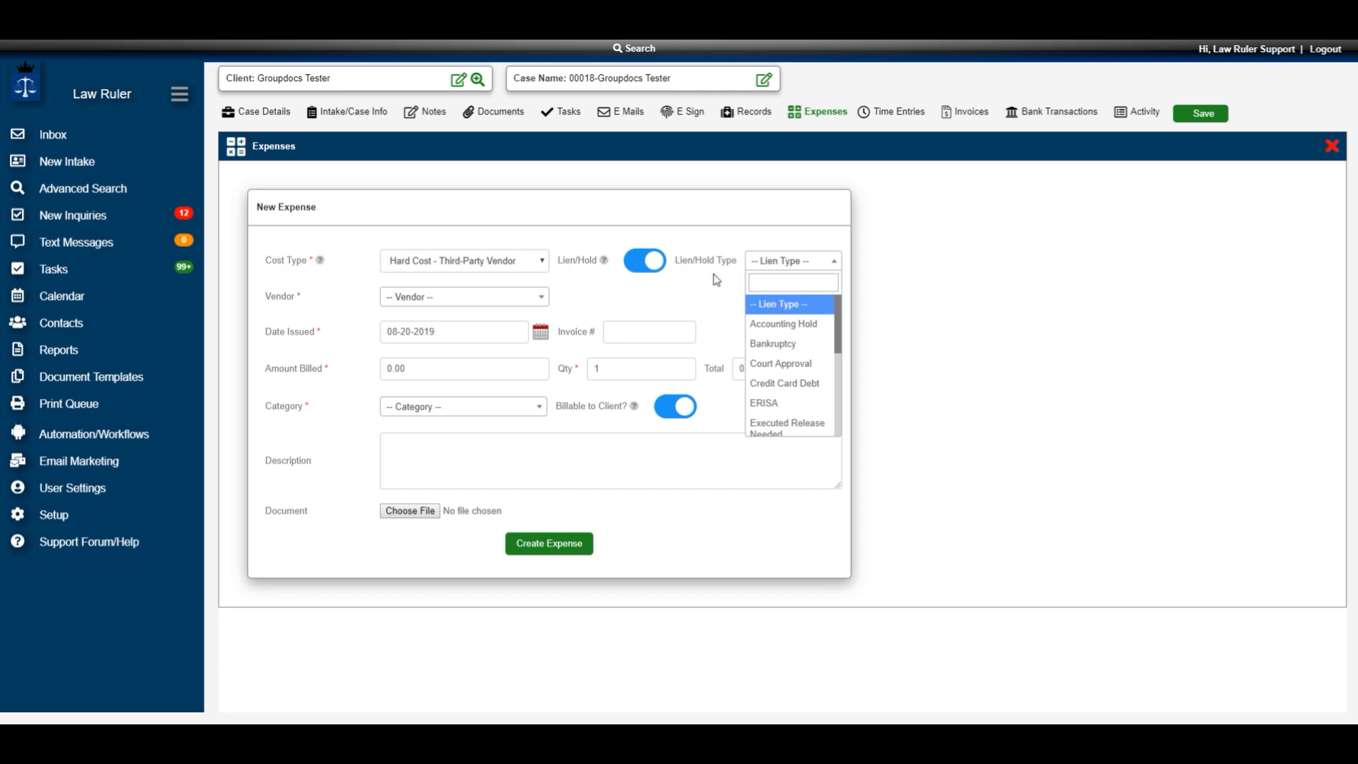
click(643, 272)
click(643, 272)
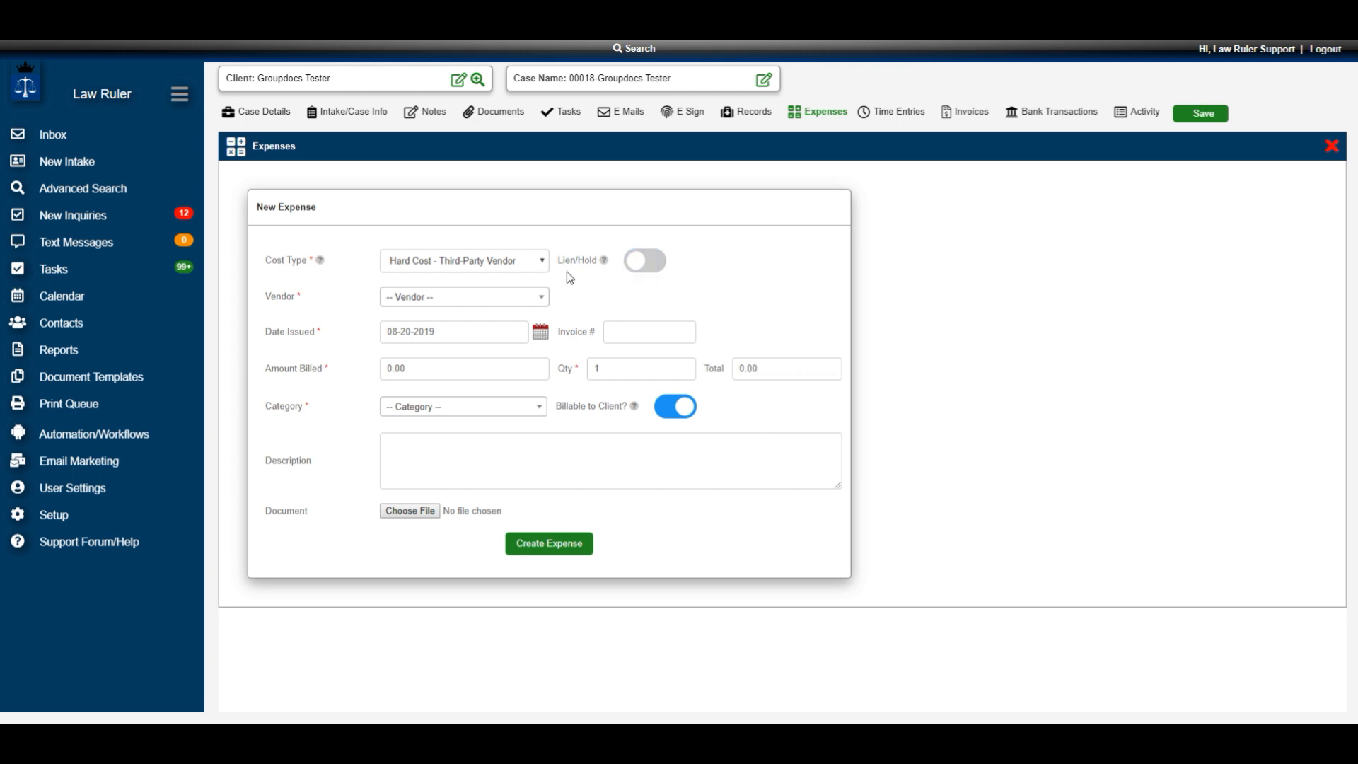
Choose Broward County Clerk of Court as the vendor for the new expense
click(541, 297)
scroll(467, 375, down, 2)
scroll(487, 388, up, 2)
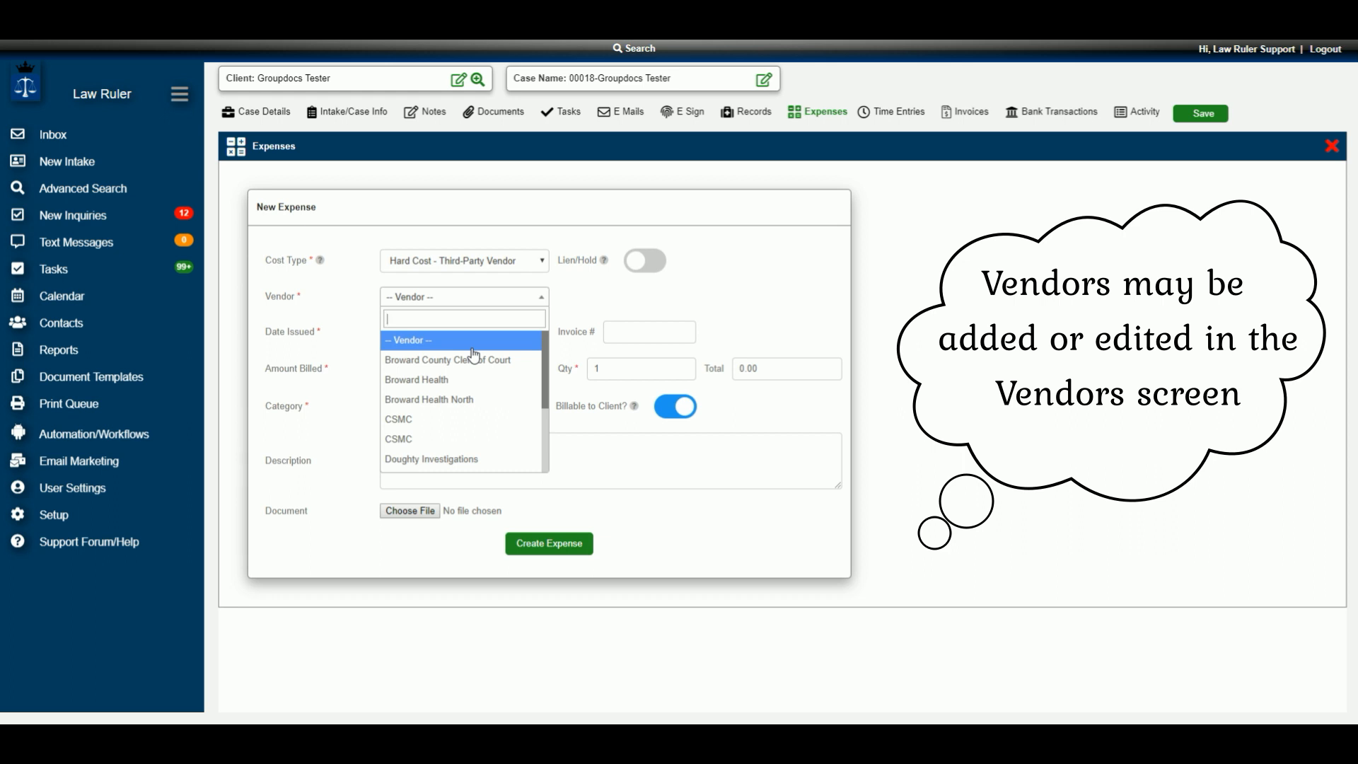
click(474, 359)
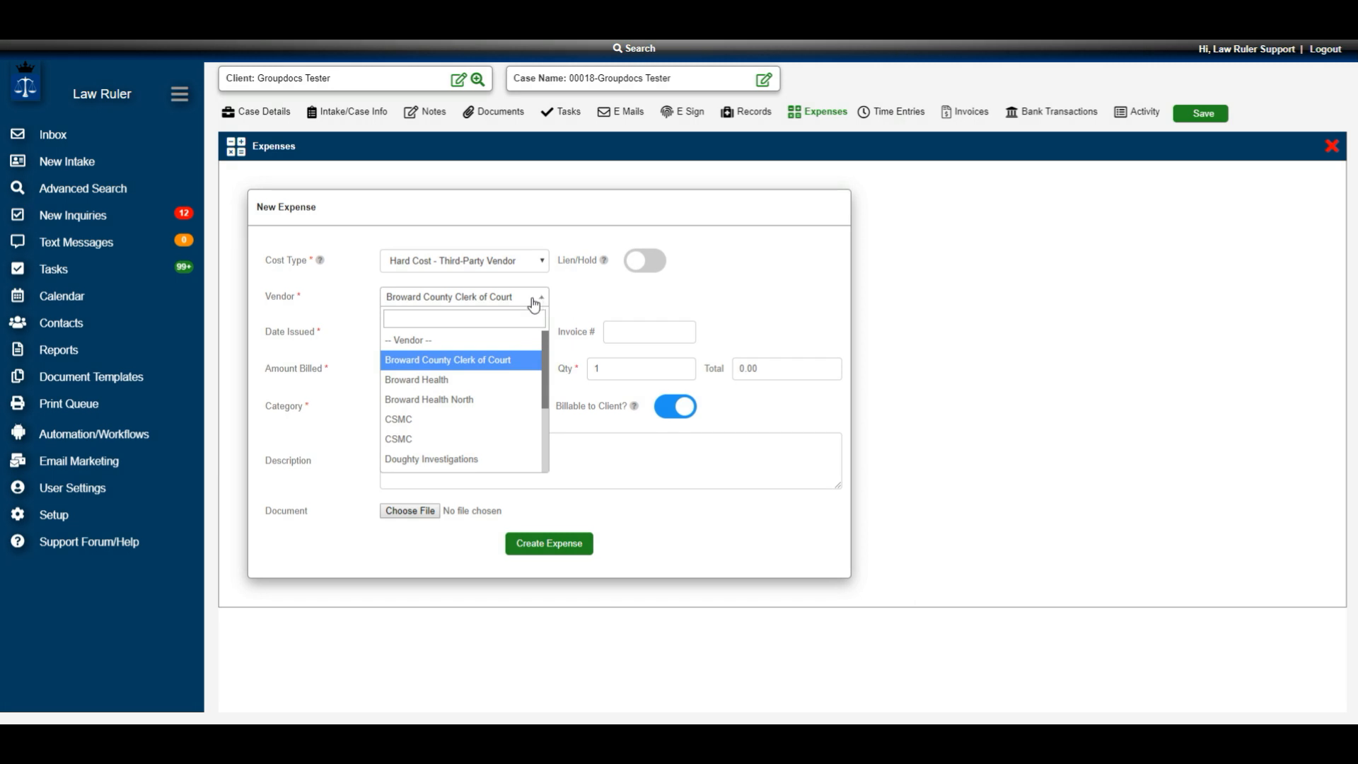
click(488, 361)
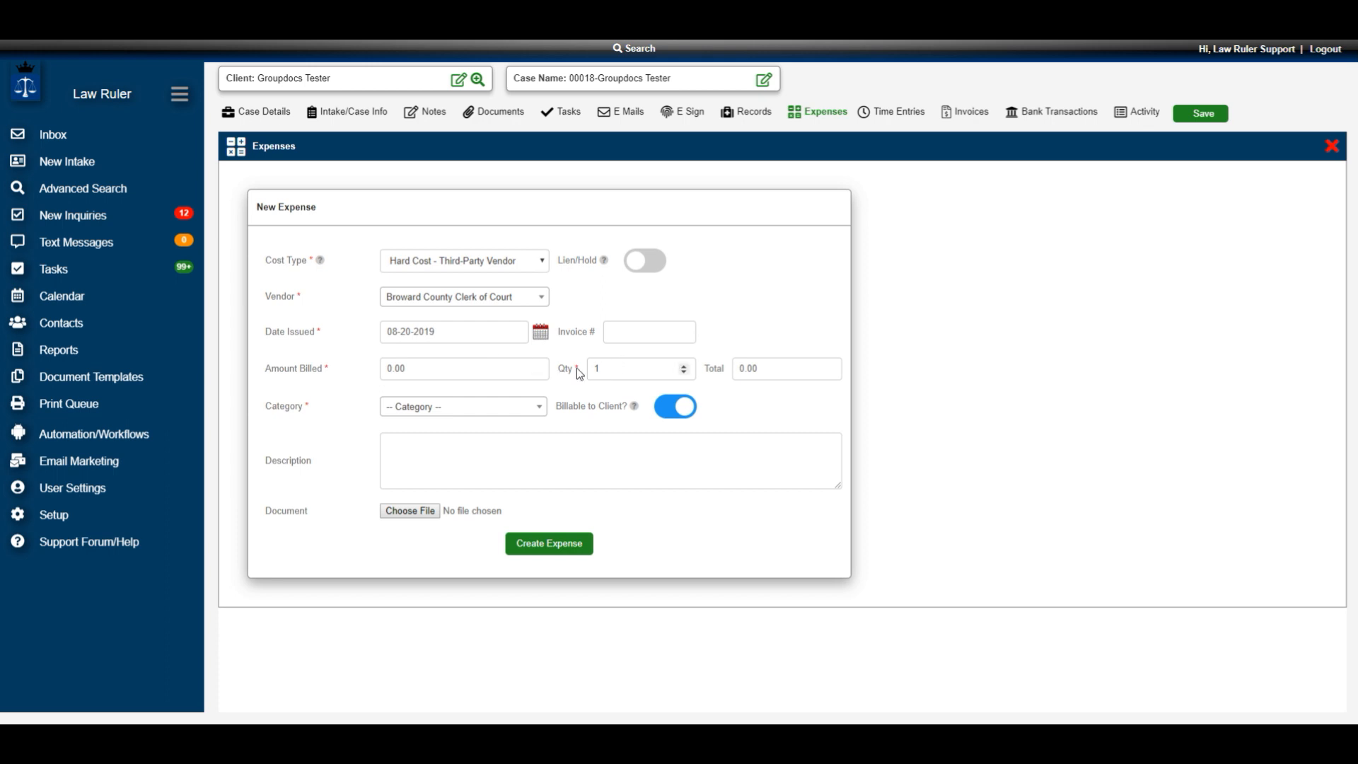
Set the expense's amount billed to 5.00 and check the calculated total
click(418, 366)
key(BackSpace)
key(BackSpace)
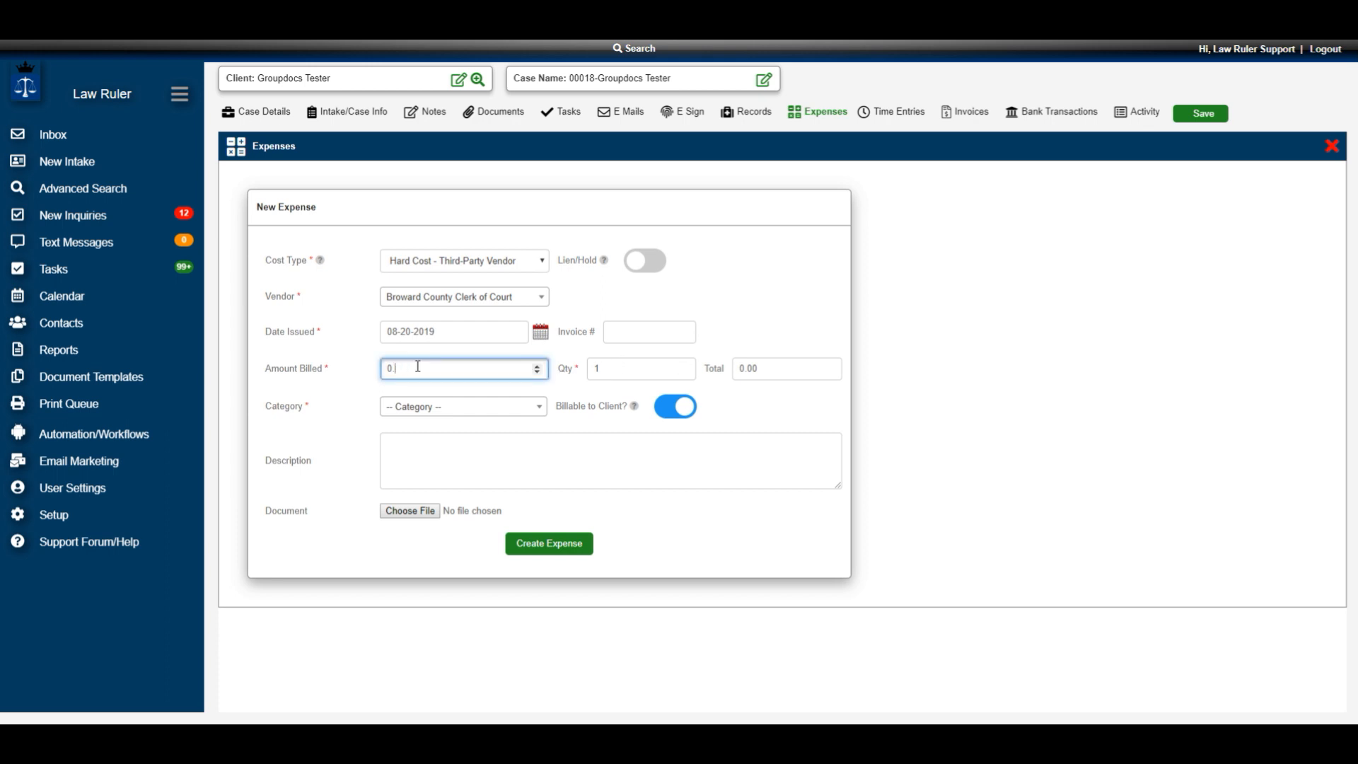
key(BackSpace)
text(5)
key(Tab)
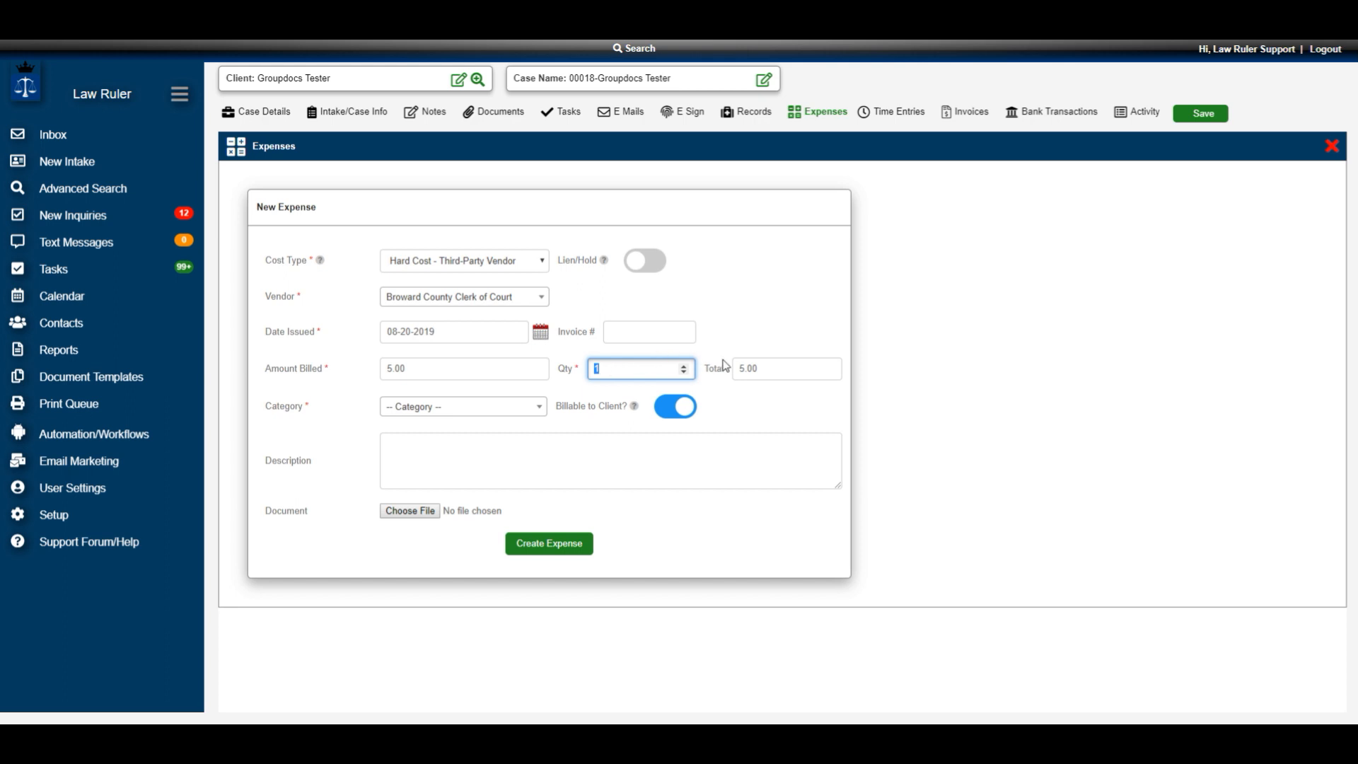
drag(769, 369, 735, 374)
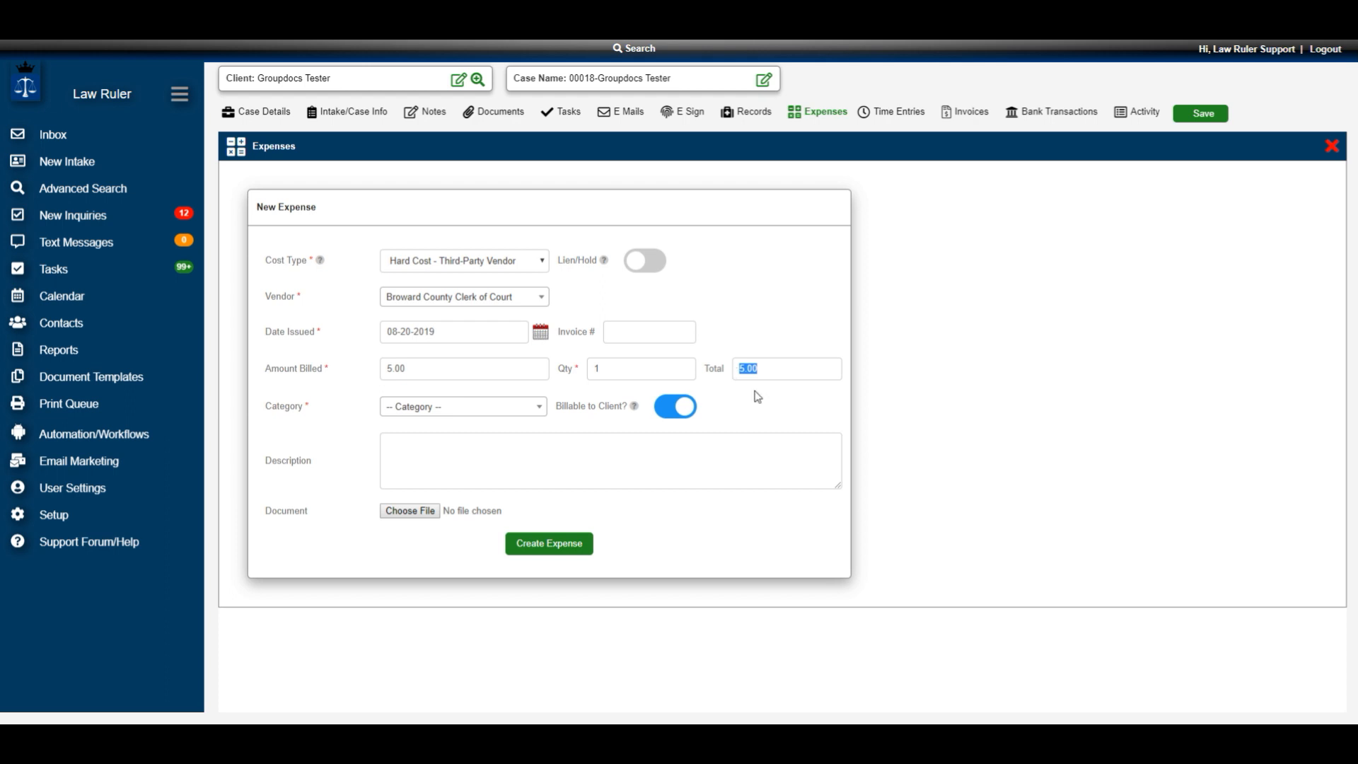
click(778, 368)
Assign the Activities category to the new expense, leaving the description and document empty
click(456, 409)
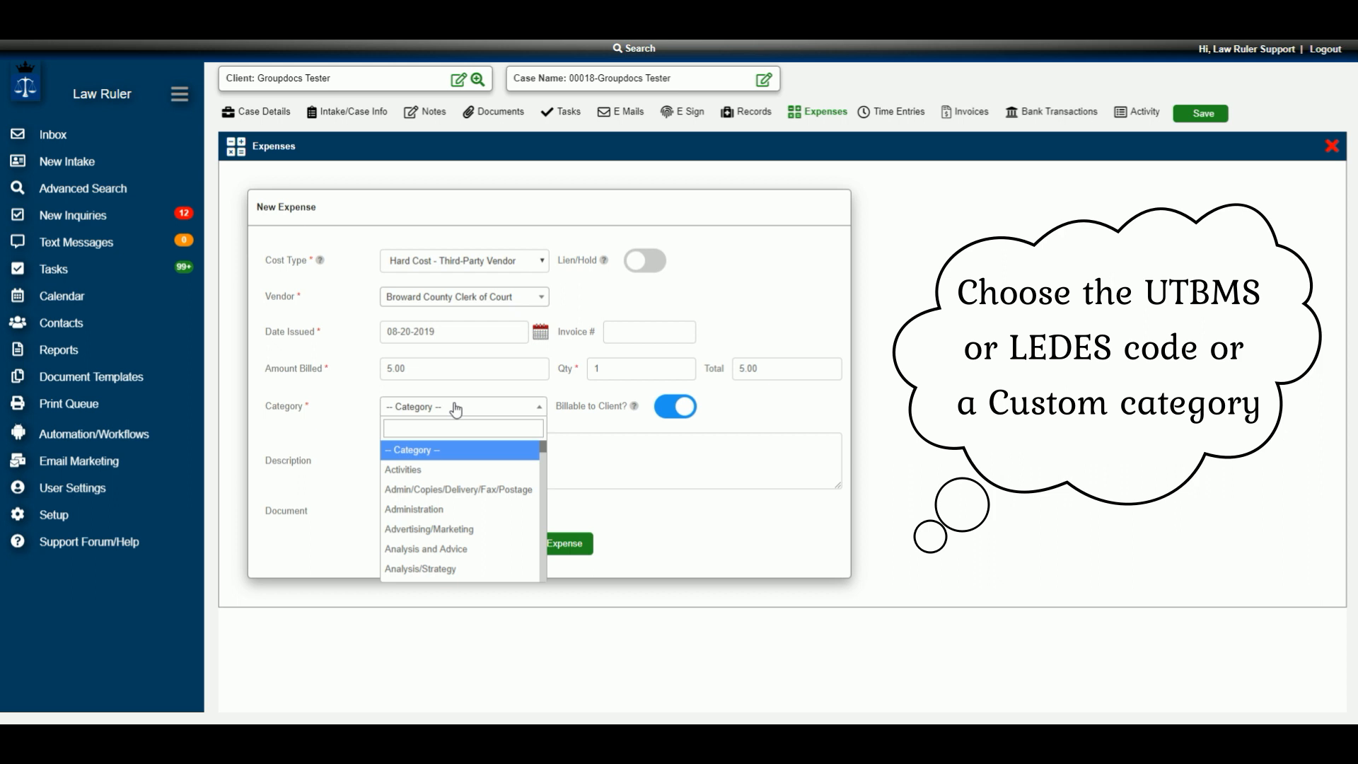
click(425, 472)
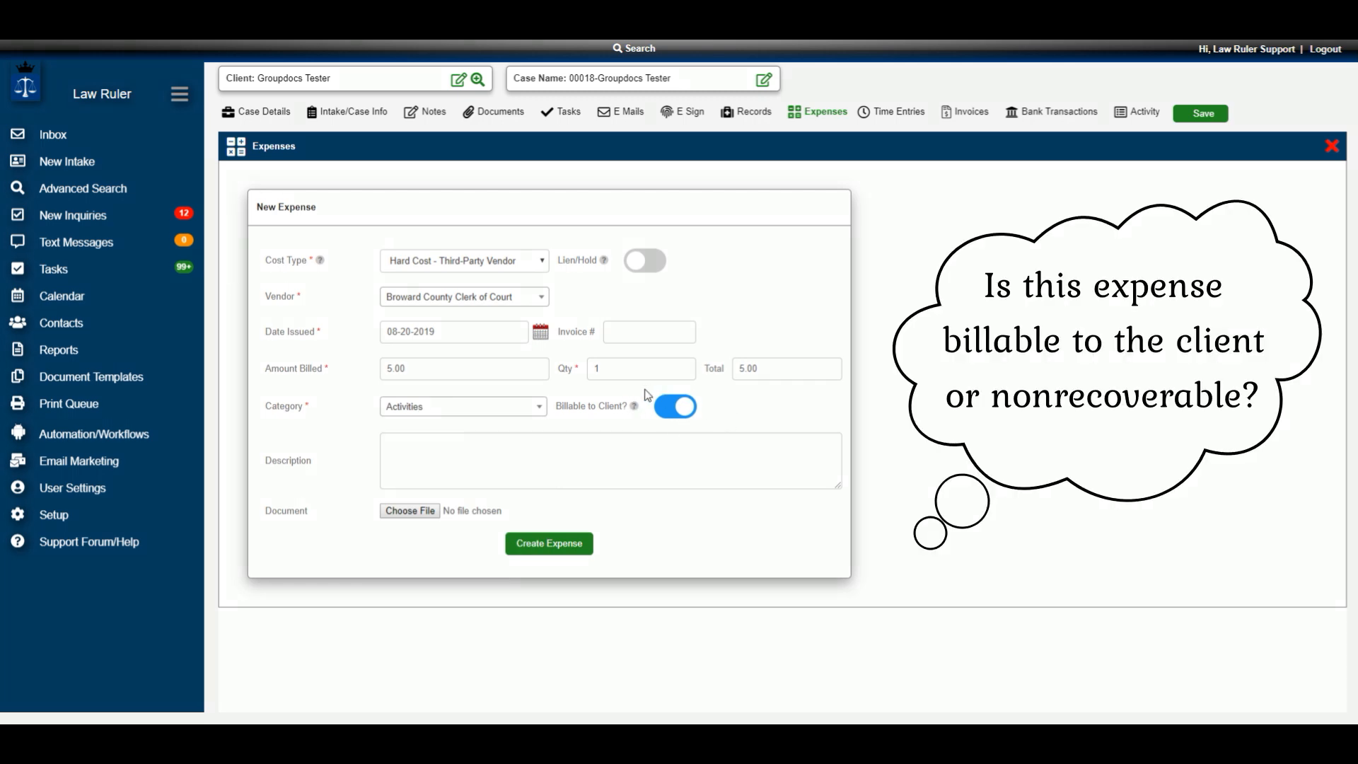
click(406, 444)
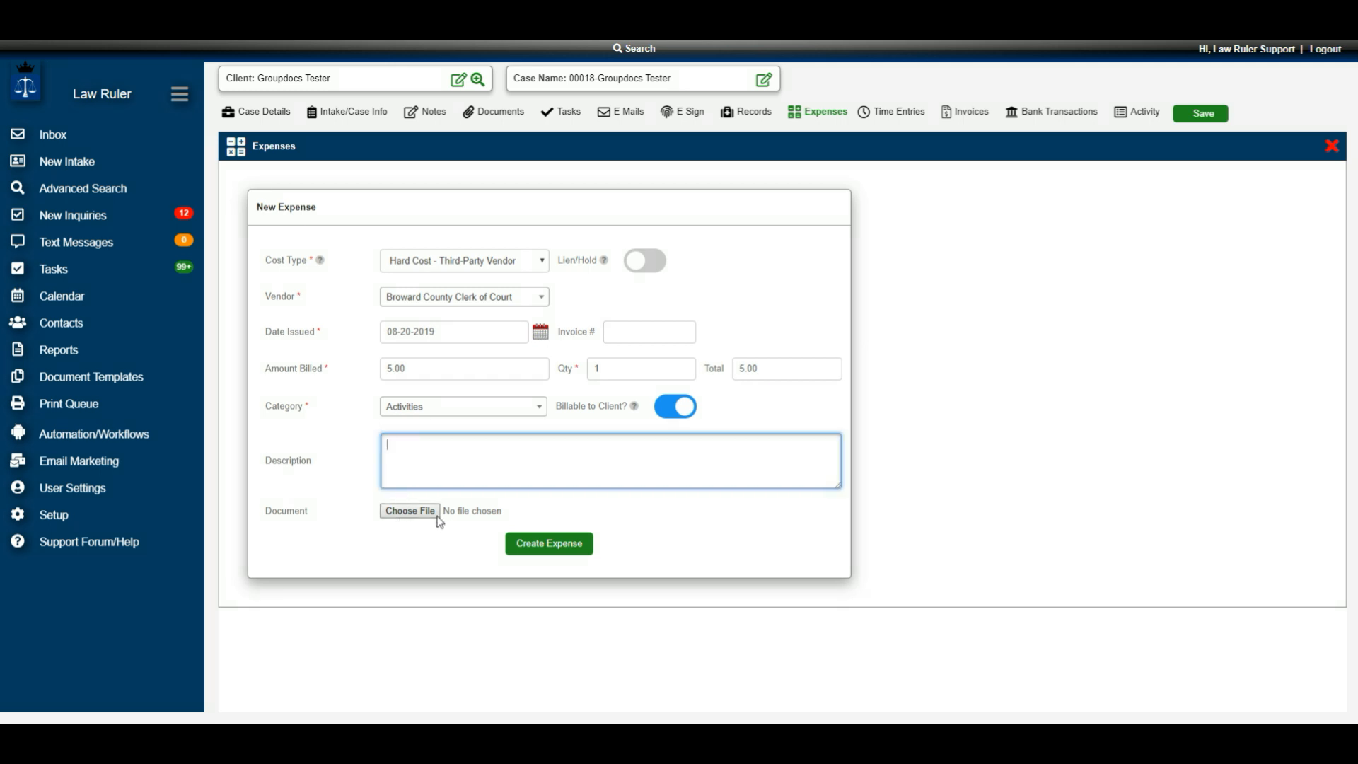
click(395, 513)
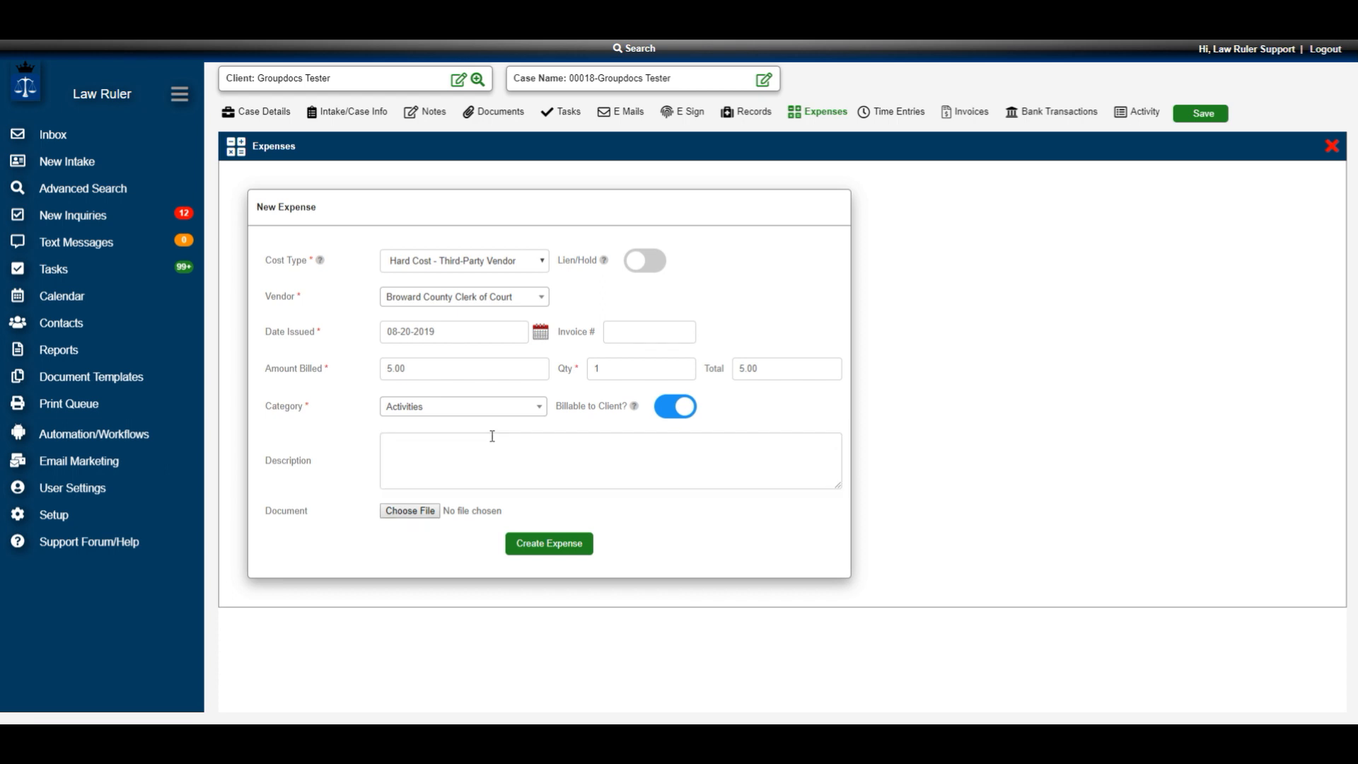
Create the expense and close its details to return to the case's expense list
click(544, 545)
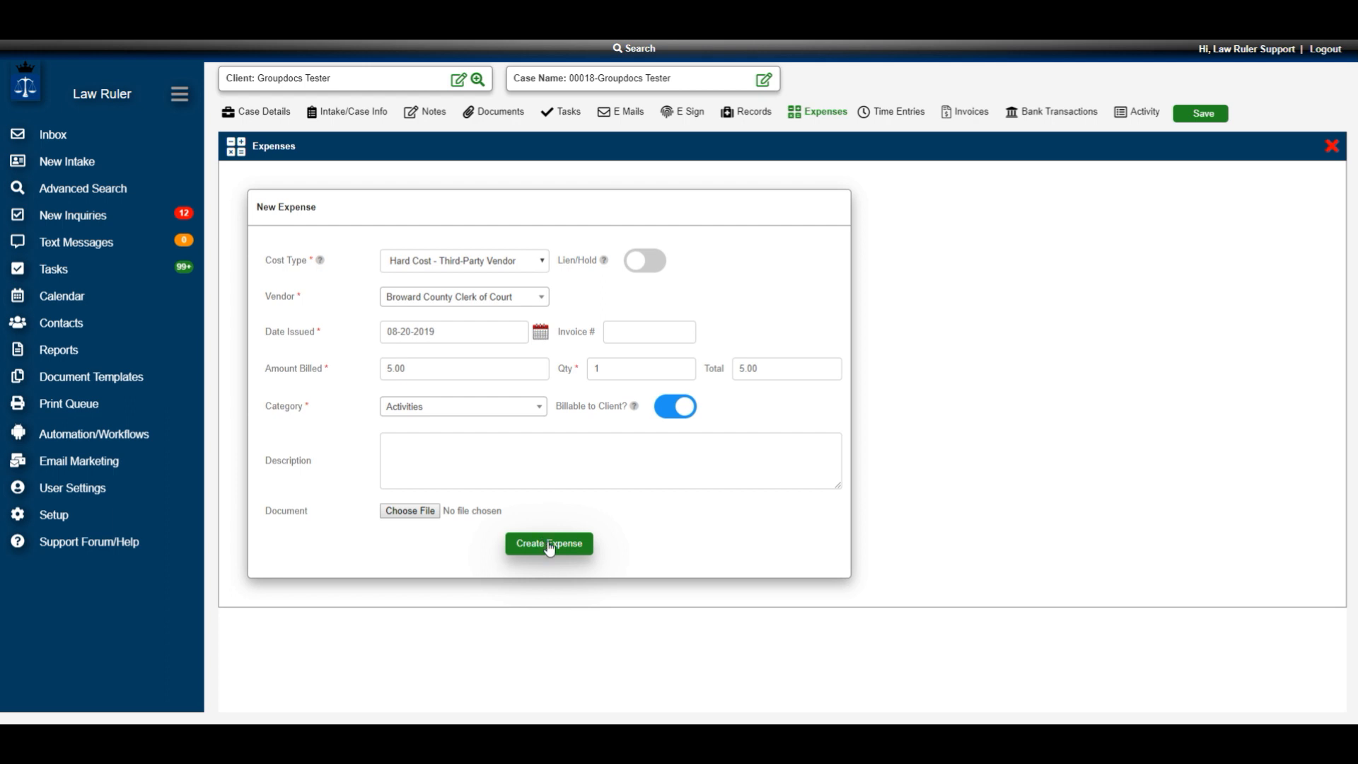
click(550, 547)
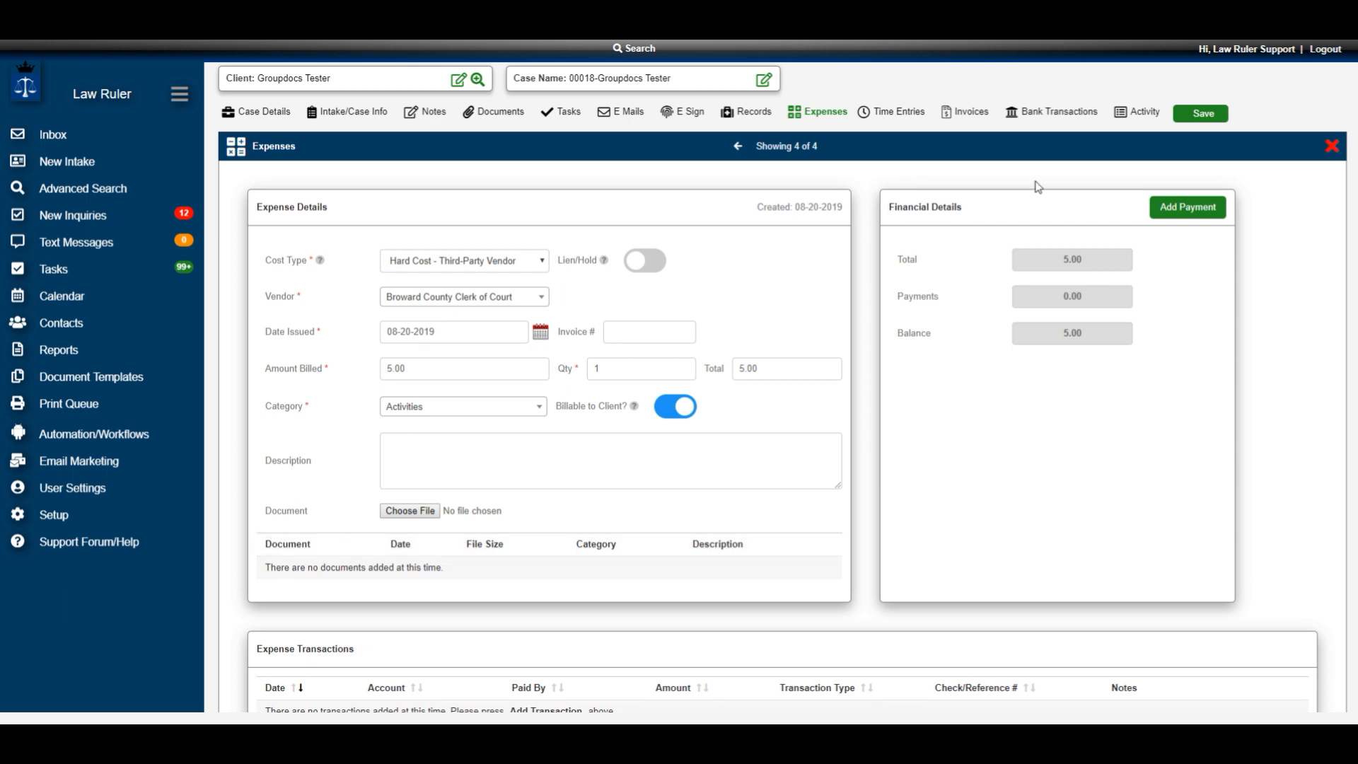
click(1332, 147)
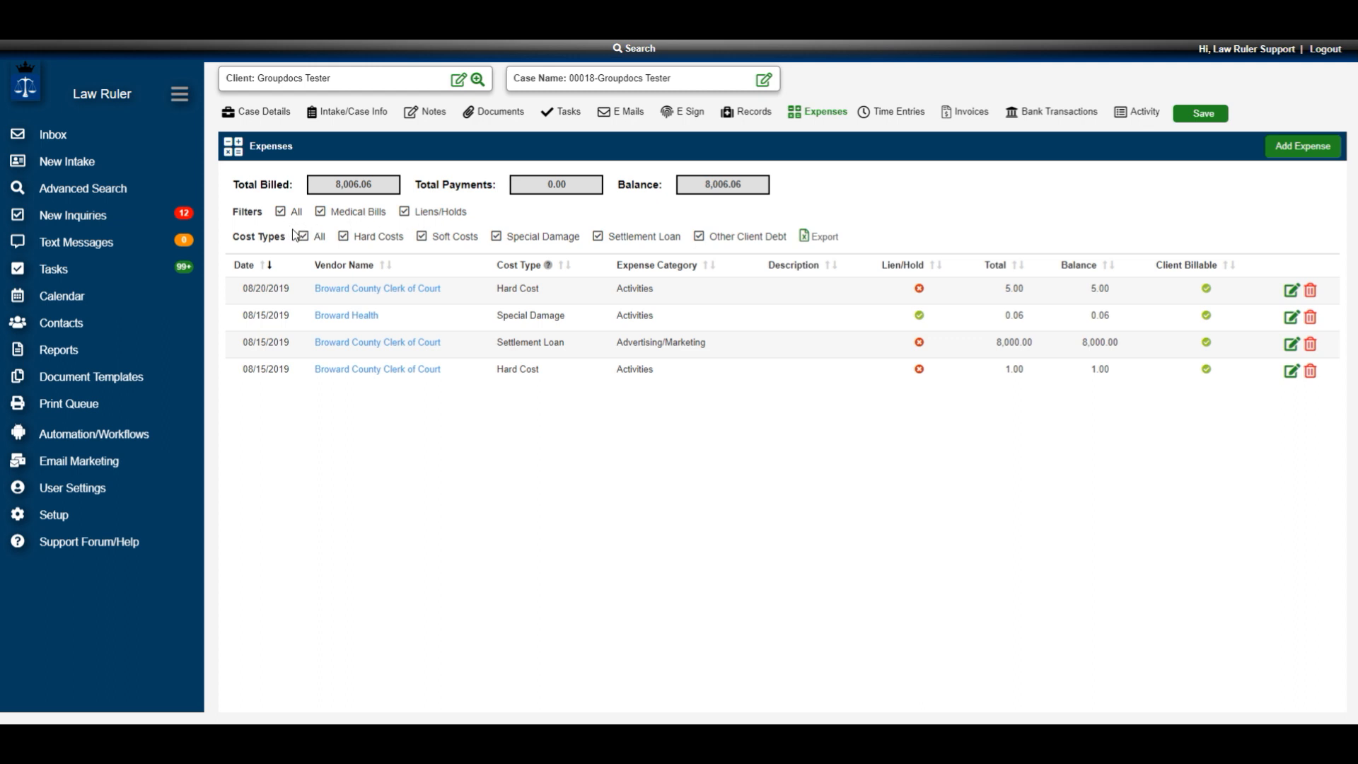
Exclude Hard Costs and Soft Costs from the expense list's cost type filters
click(343, 238)
click(423, 238)
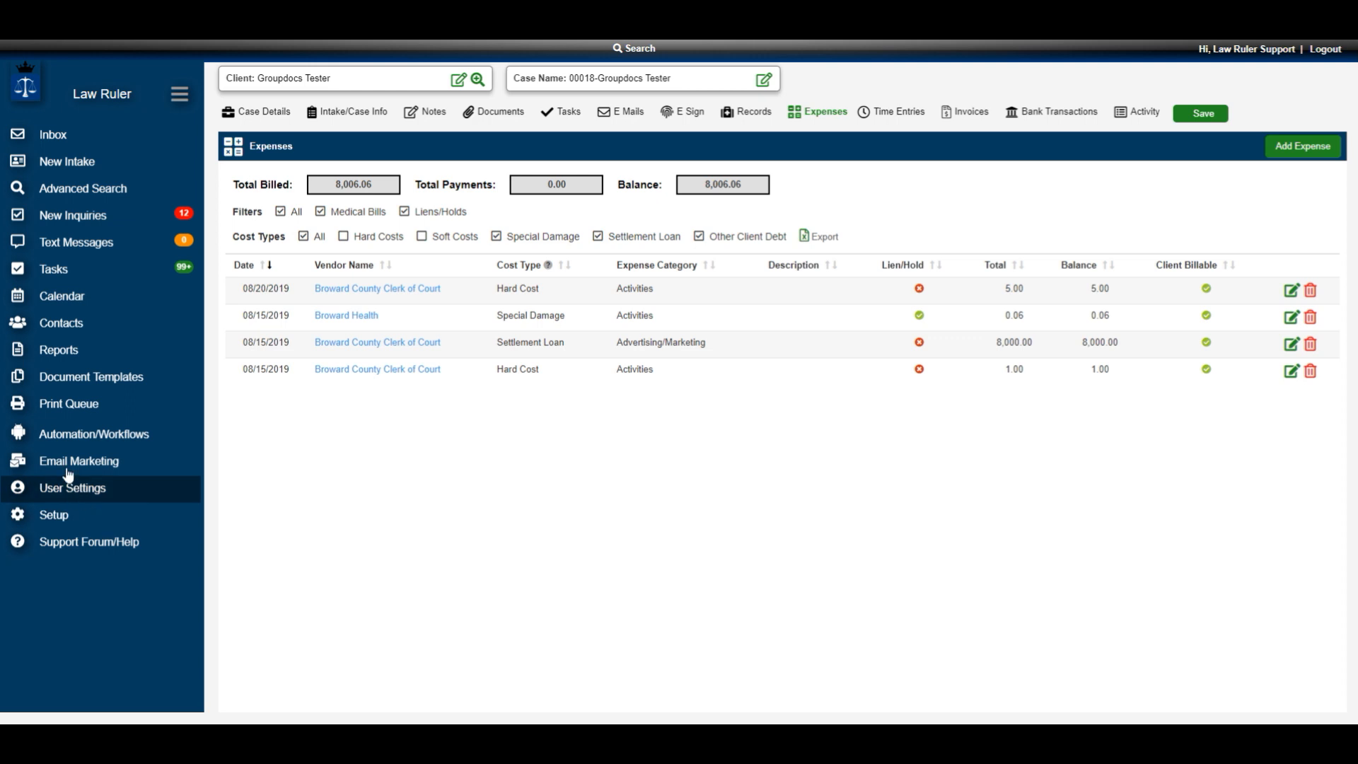
Open the Case Expenses Report from the reports home page
click(60, 357)
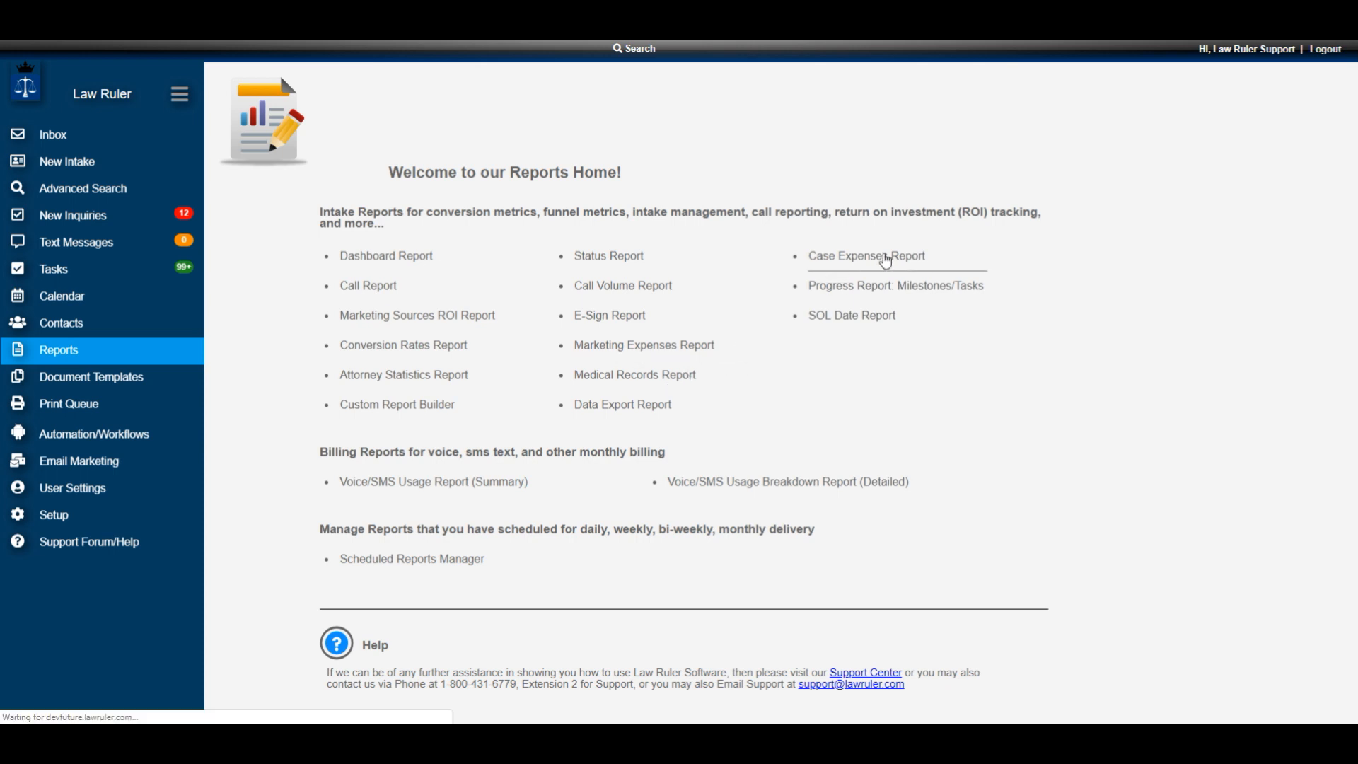
click(886, 259)
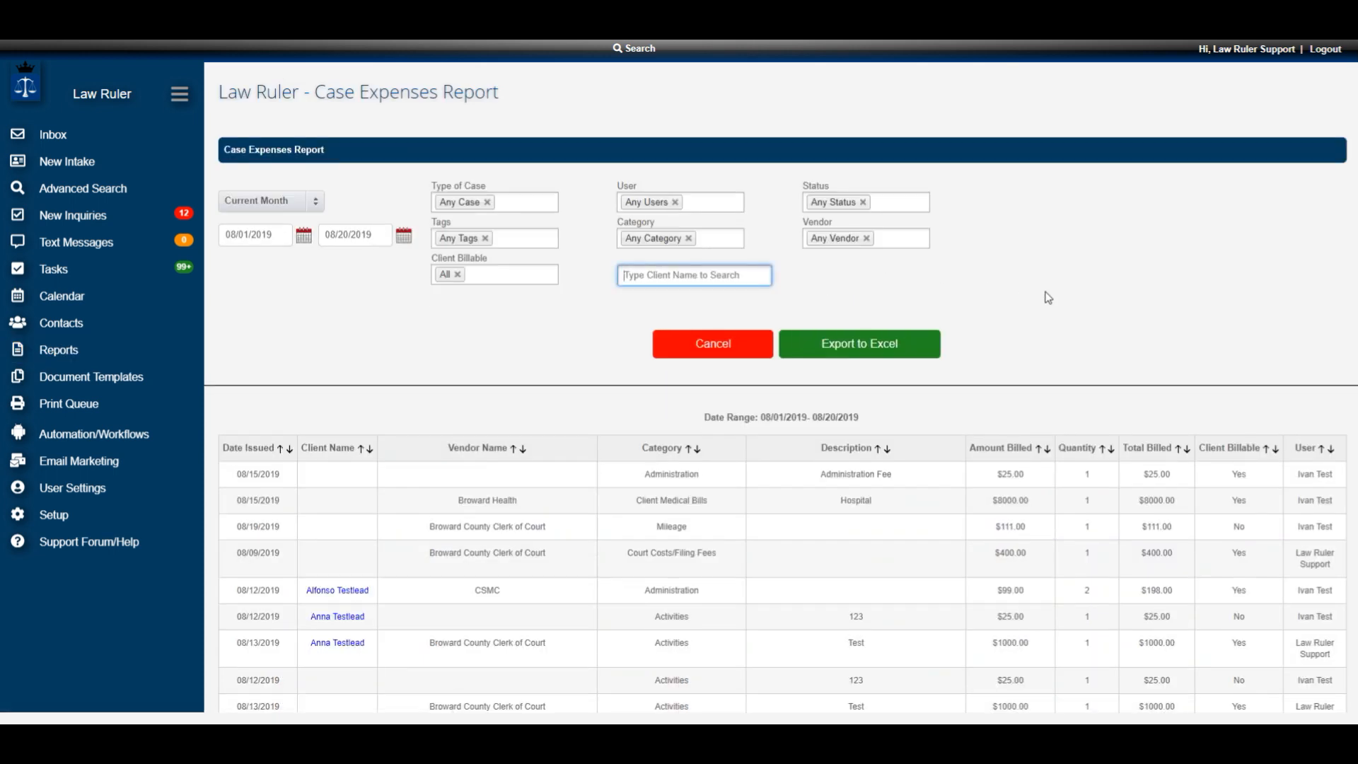